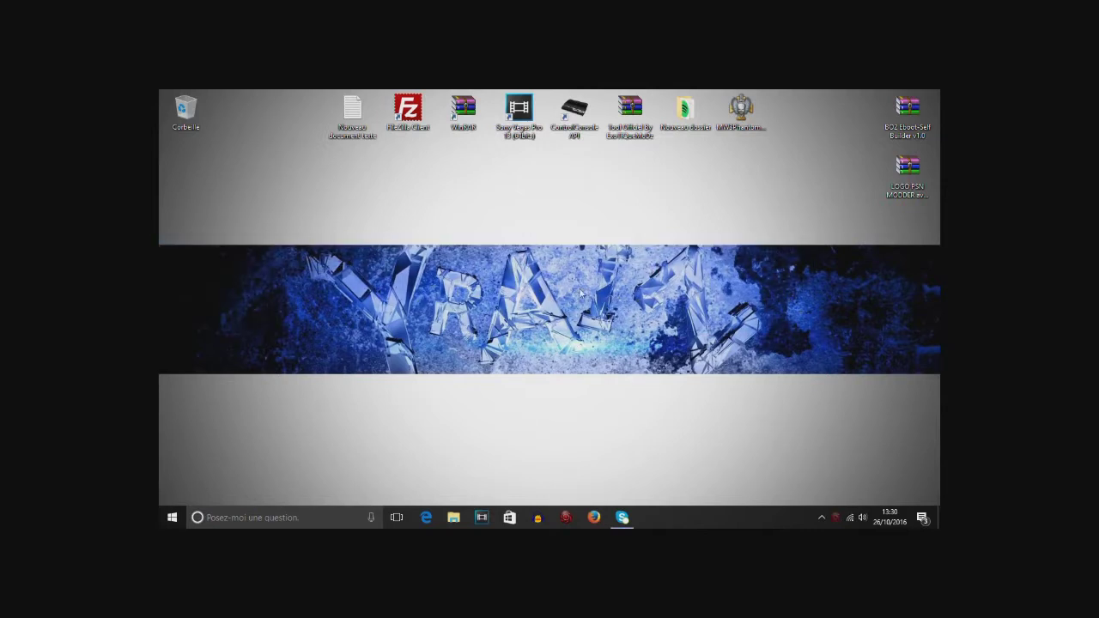
pyautogui.moveTo(448, 243); pyautogui.dragTo(641, 413)
pyautogui.moveTo(320, 222); pyautogui.dragTo(771, 418)
pyautogui.moveTo(299, 193); pyautogui.dragTo(770, 435)
pyautogui.moveTo(295, 246); pyautogui.dragTo(338, 288)
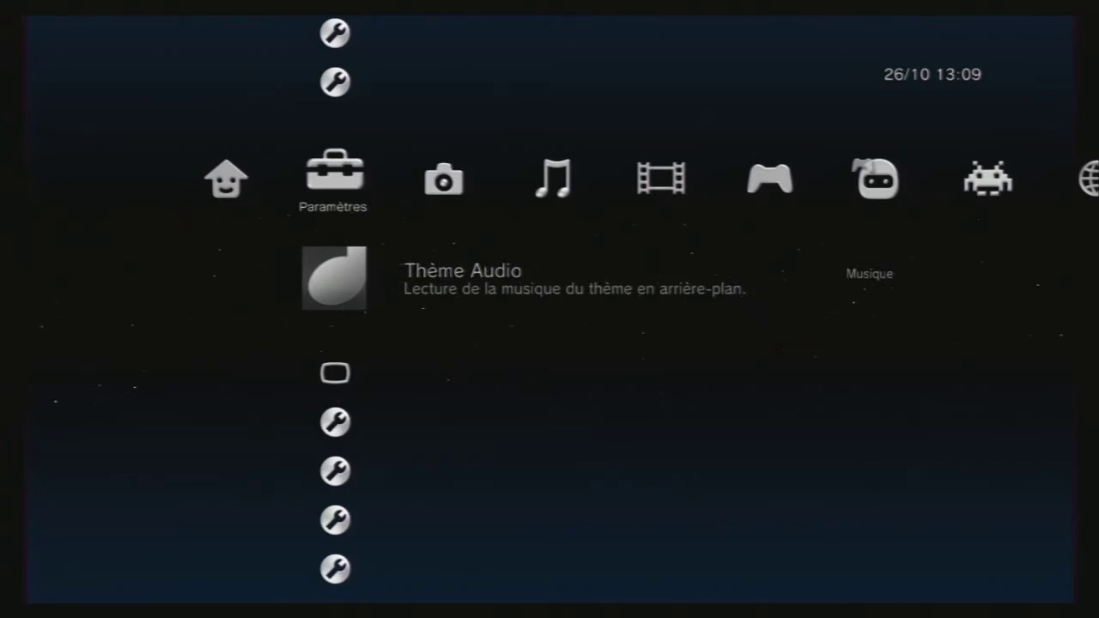
# - In the Paramètres category of mmCM on the PS3, open the options of the Accès en écriture au /dev_flash setting
pyautogui.press('Right')
pyautogui.press('Right')
pyautogui.press('Left')
pyautogui.press('Left')
pyautogui.press('Left')
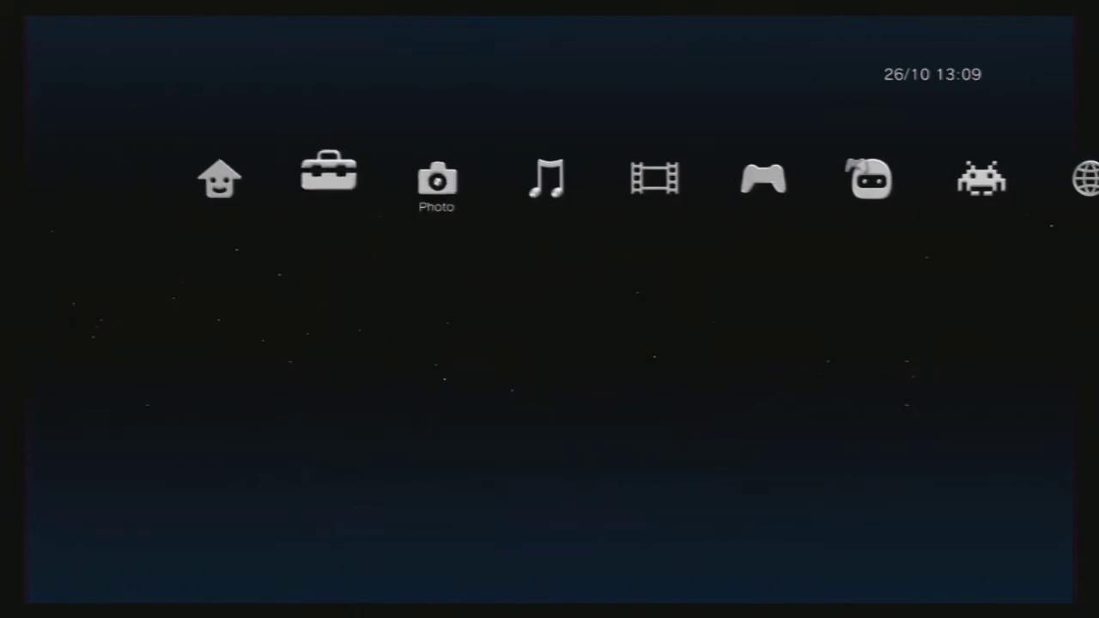
pyautogui.press('Right')
pyautogui.press('Up')
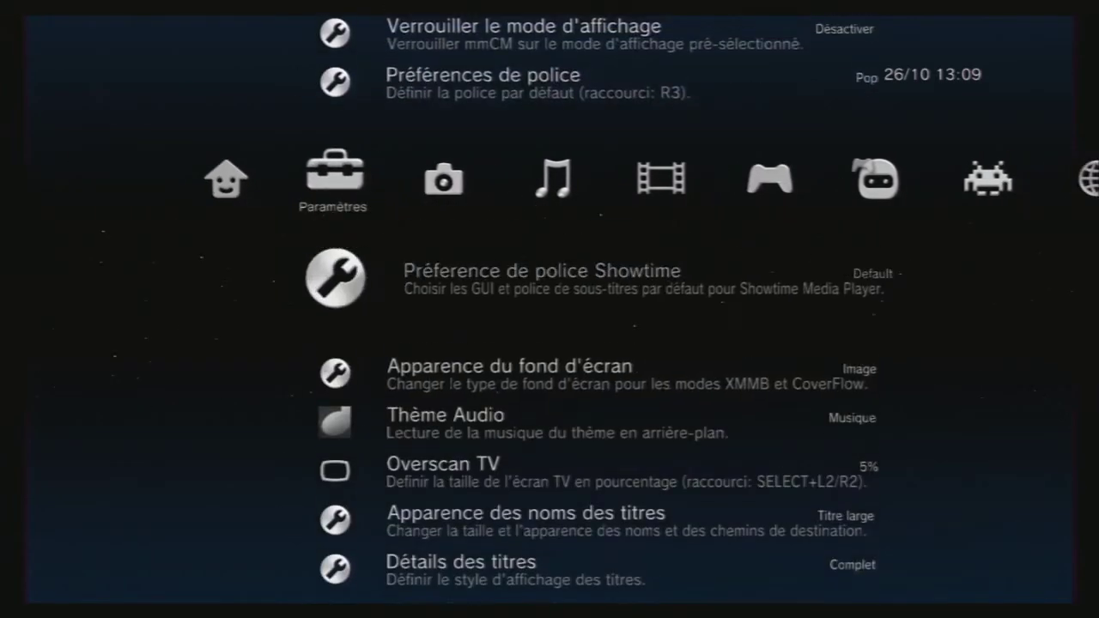
pyautogui.press('Down')
pyautogui.press('Down')
pyautogui.press('Down')
pyautogui.press('Down')
pyautogui.press('Down')
pyautogui.press('Down')
pyautogui.press('Down')
pyautogui.press('Down')
pyautogui.press('Down')
pyautogui.press('Down')
pyautogui.press('Down')
pyautogui.press('Down')
pyautogui.press('Down')
pyautogui.press('Down')
pyautogui.press('Down')
pyautogui.press('Left')
pyautogui.press('Right')
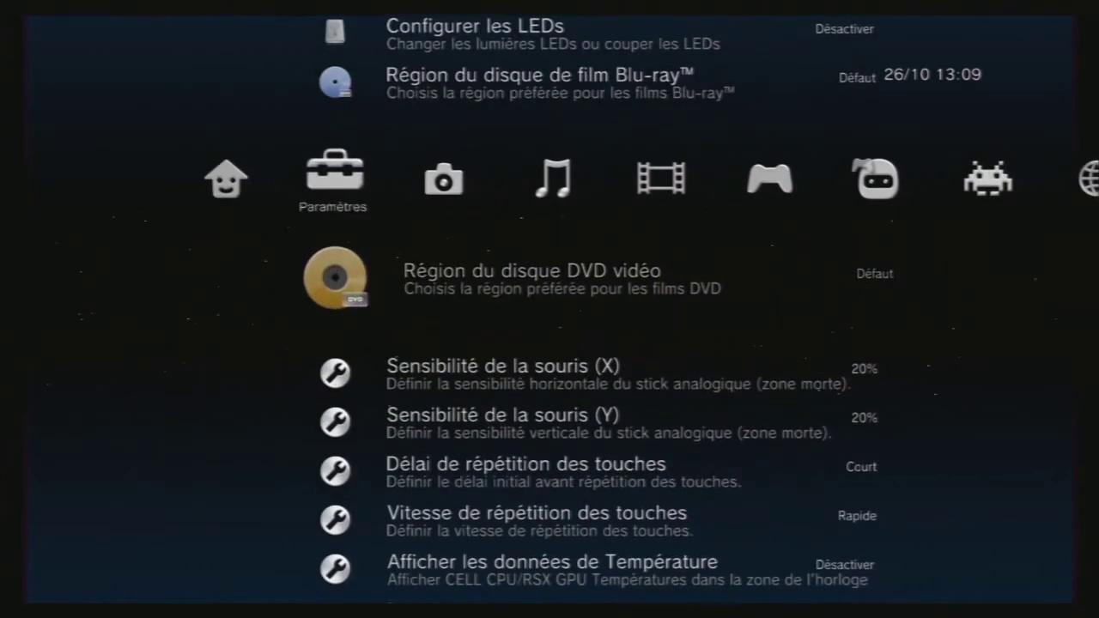
pyautogui.press('Down')
pyautogui.press('Down')
pyautogui.press('Down')
pyautogui.press('Down')
pyautogui.press('Down')
pyautogui.press('Down')
pyautogui.press('Down')
pyautogui.press('Down')
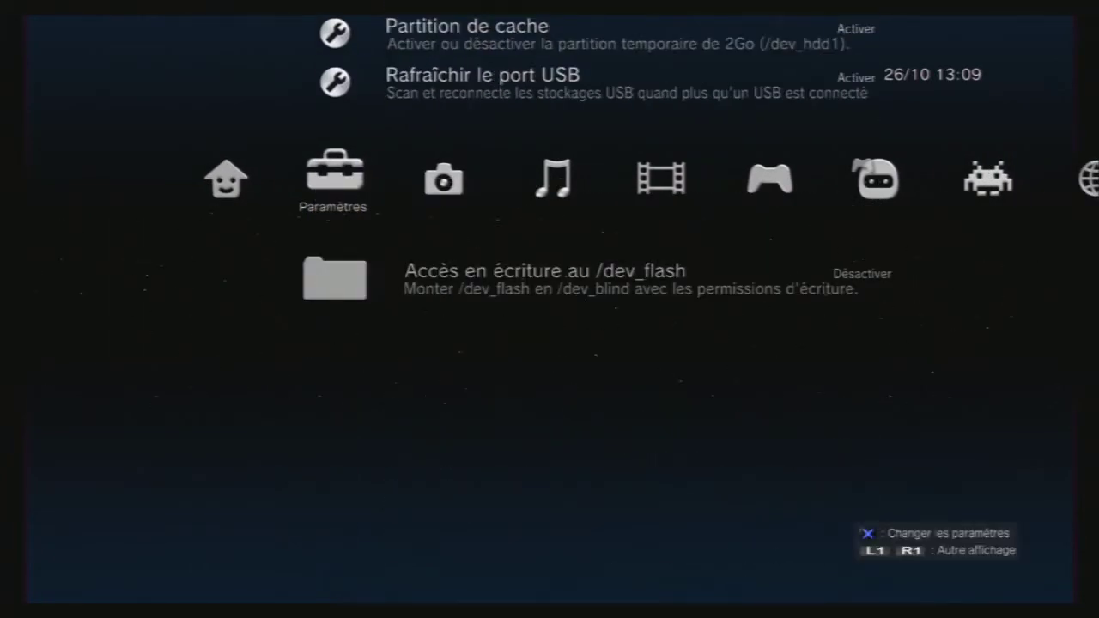
pyautogui.press('Return')
pyautogui.press('Down')
pyautogui.press('Escape')
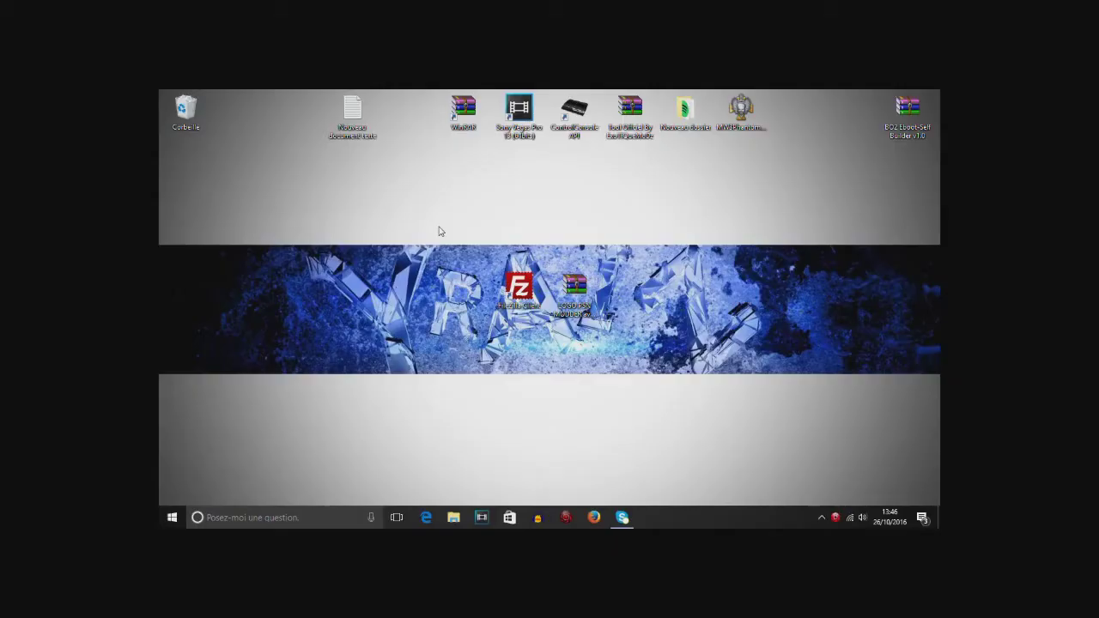
pyautogui.moveTo(439, 227); pyautogui.dragTo(684, 393)
pyautogui.moveTo(226, 186); pyautogui.dragTo(747, 436)
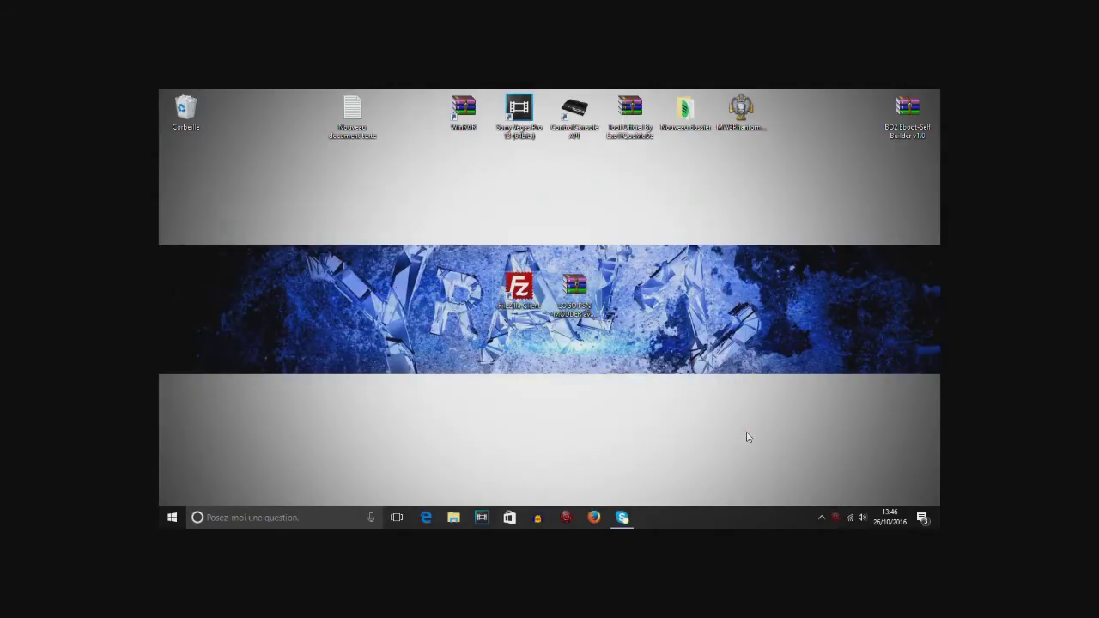
pyautogui.moveTo(444, 216); pyautogui.dragTo(819, 448)
pyautogui.moveTo(249, 216); pyautogui.dragTo(822, 443)
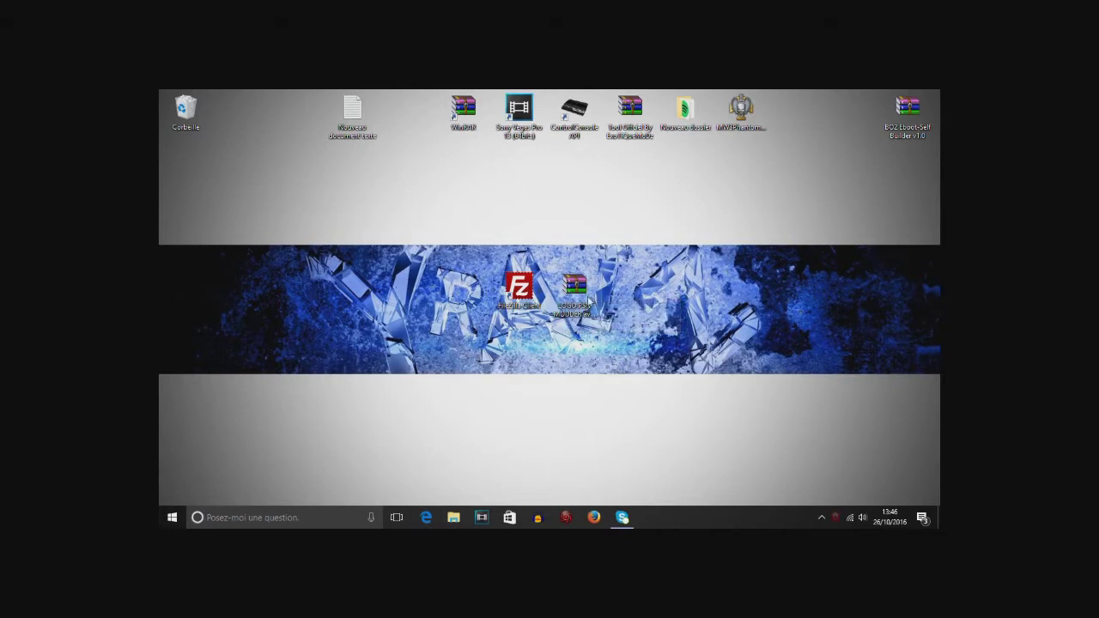
# - Open the LOGO PSN MODDER archive on the PC desktop in WinRAR and go to its Custom Logo PSN (all CFW) folder
pyautogui.doubleClick(567, 288)
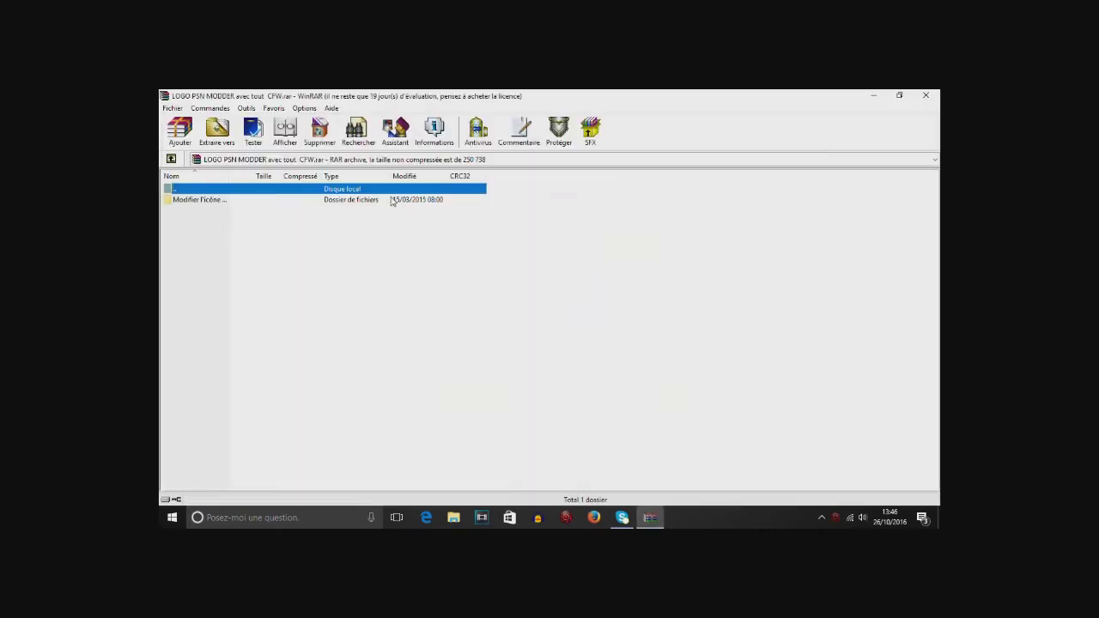
pyautogui.click(392, 200)
pyautogui.doubleClick(392, 200)
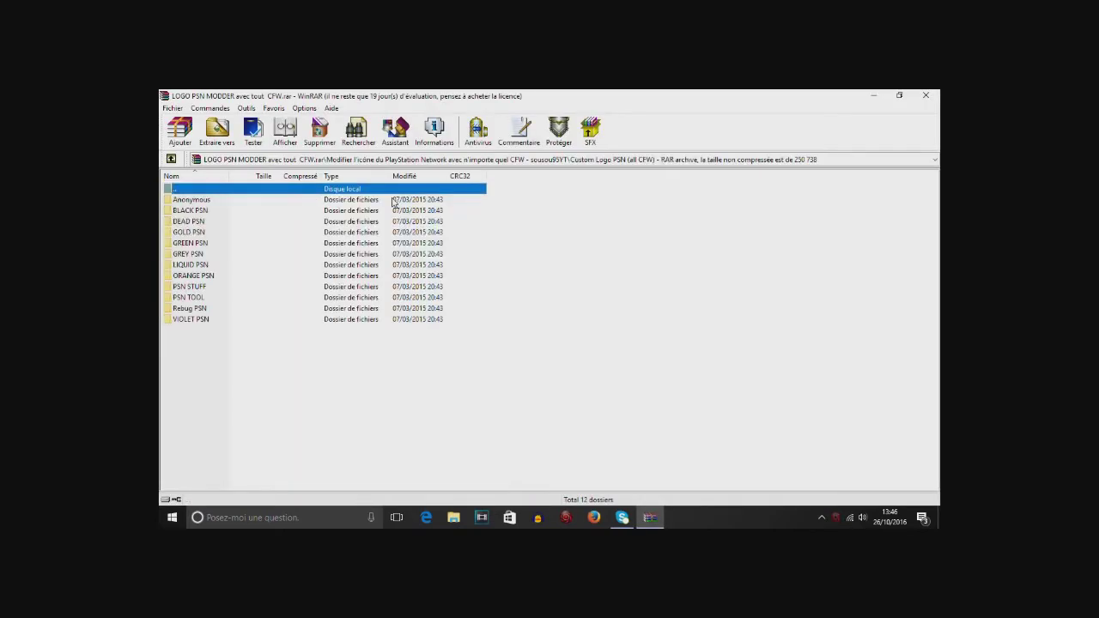
pyautogui.click(229, 309)
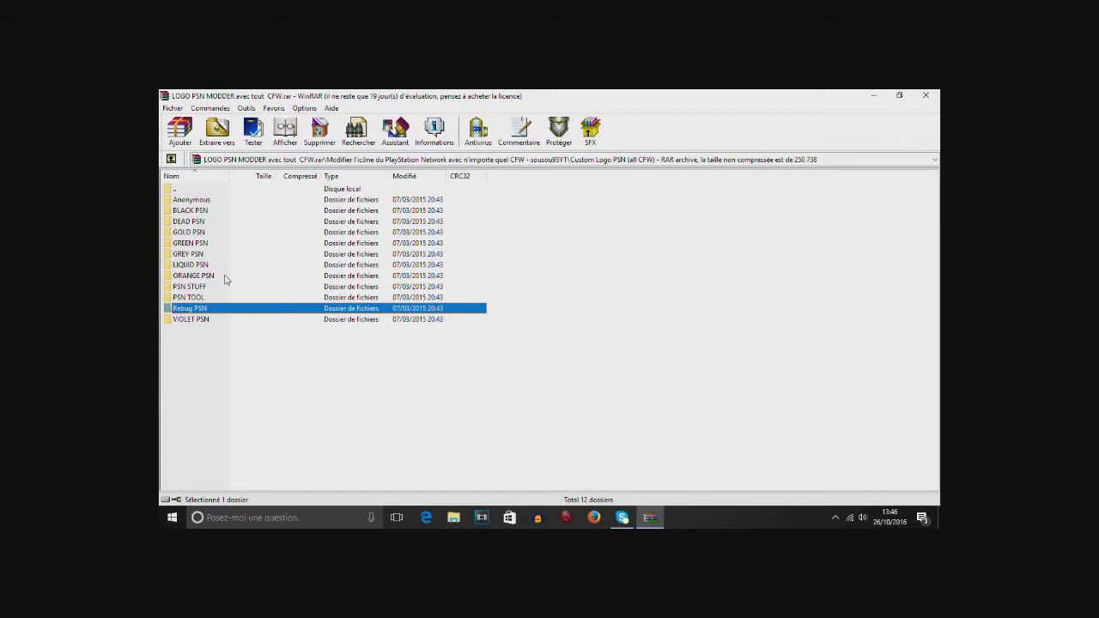
# - Open GOLD PSN down to its PS3~dev_flash~vsh~resource folder, select xmb_plugin_normal.rco, and minimize the archive window
pyautogui.doubleClick(207, 233)
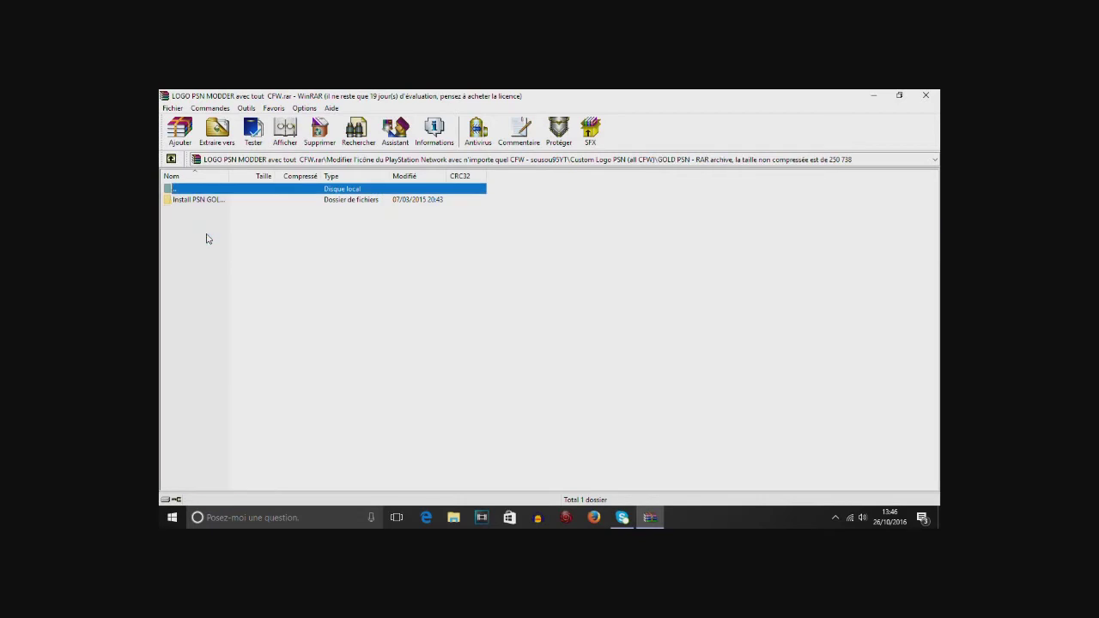
pyautogui.click(208, 203)
pyautogui.doubleClick(208, 200)
pyautogui.doubleClick(207, 200)
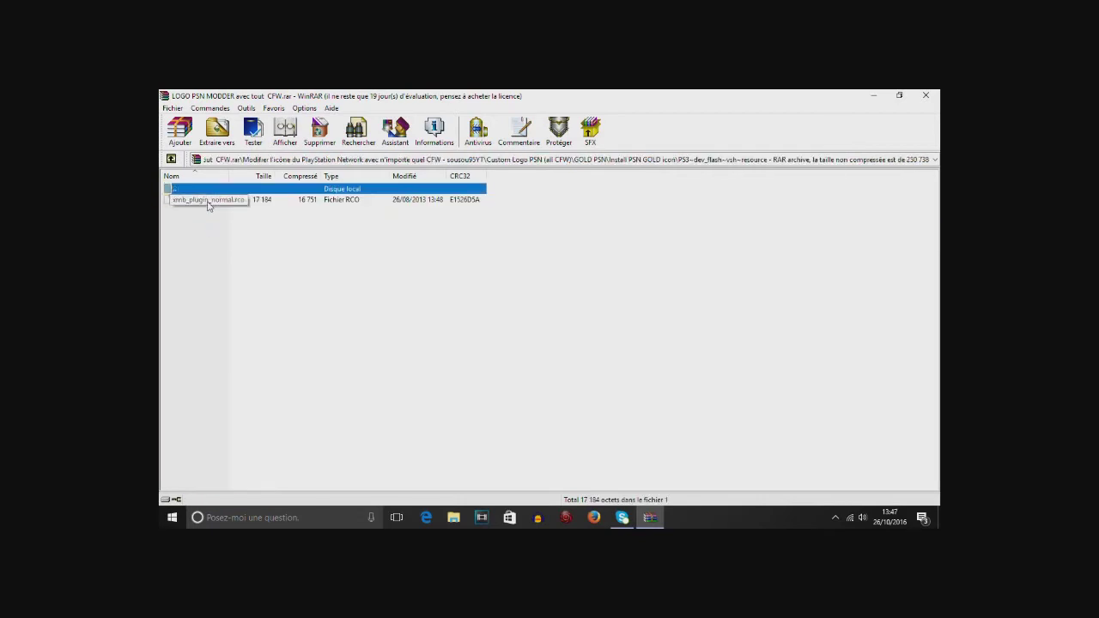
pyautogui.click(207, 202)
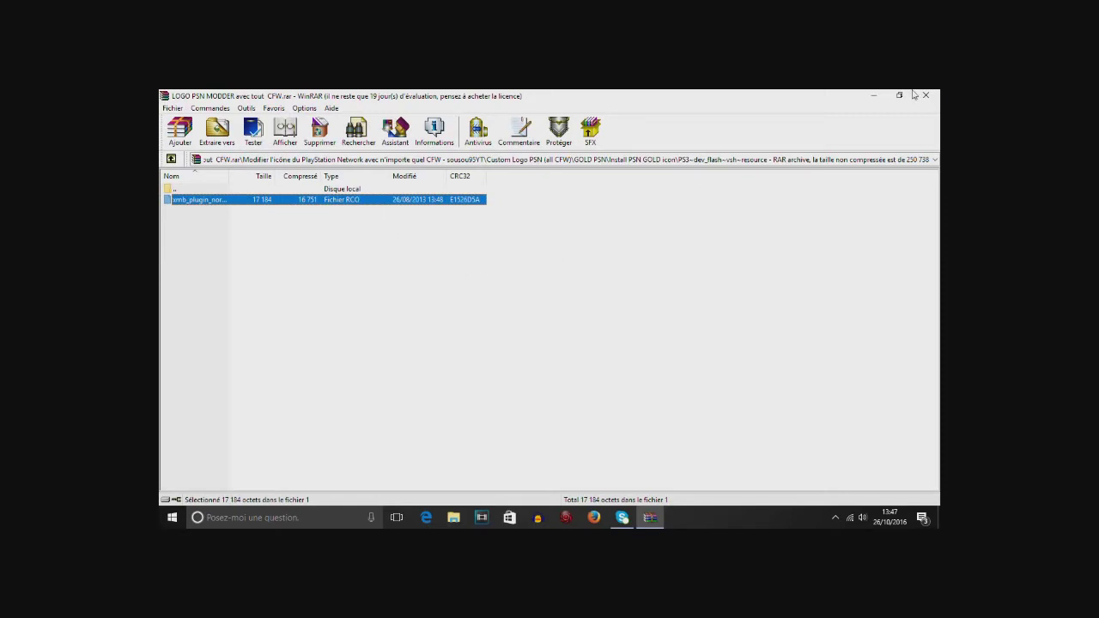
pyautogui.click(873, 95)
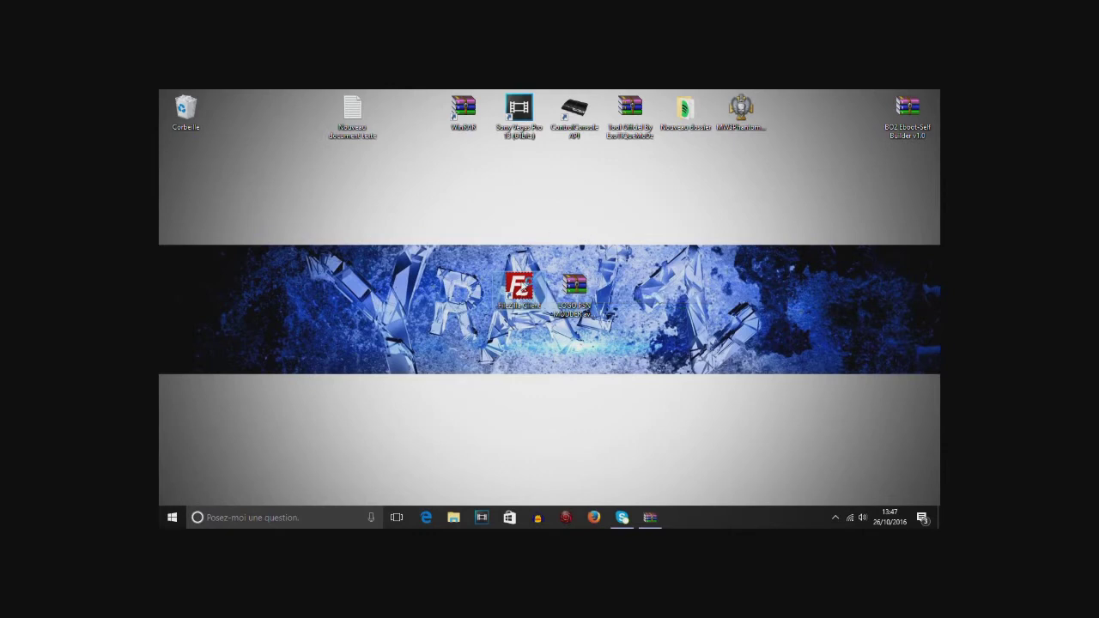
pyautogui.doubleClick(518, 287)
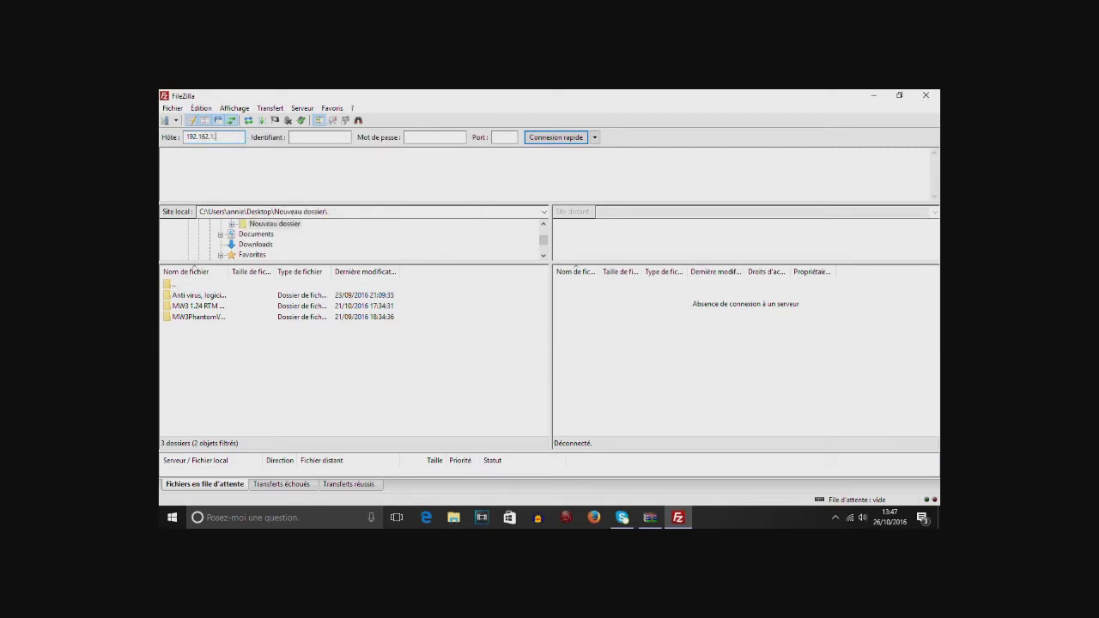
pyautogui.click(318, 137)
pyautogui.click(535, 140)
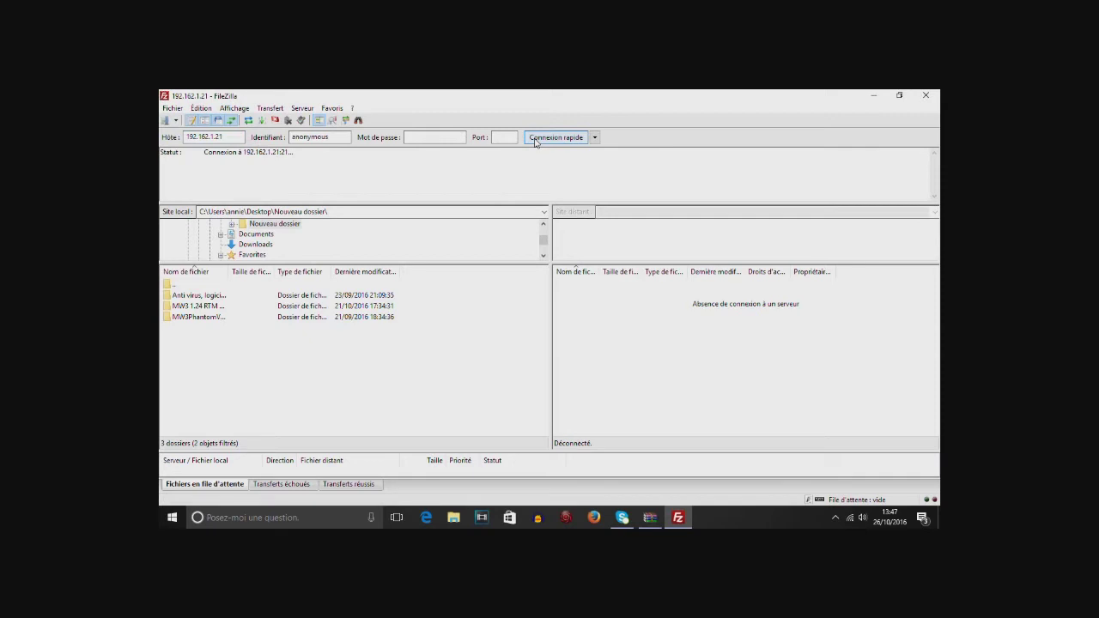
pyautogui.click(535, 140)
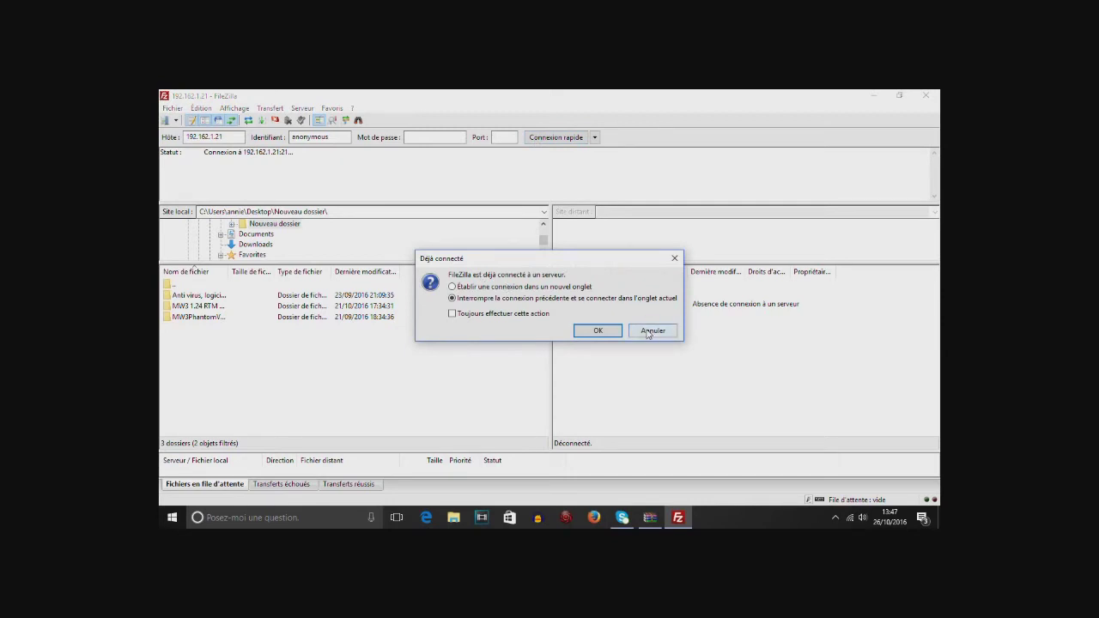
pyautogui.click(648, 330)
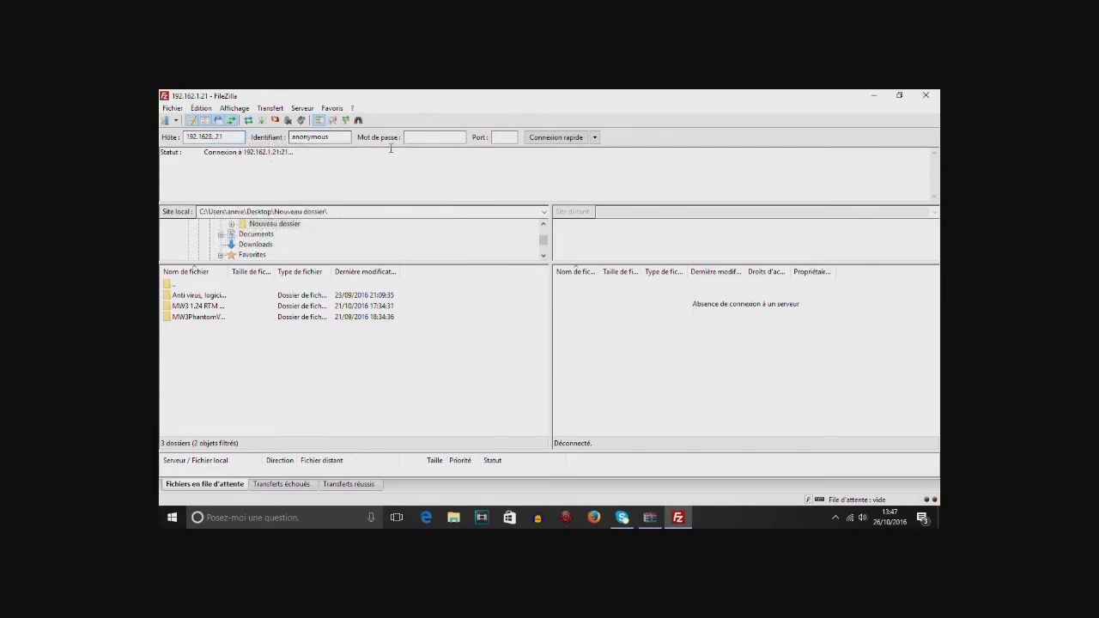
pyautogui.click(572, 139)
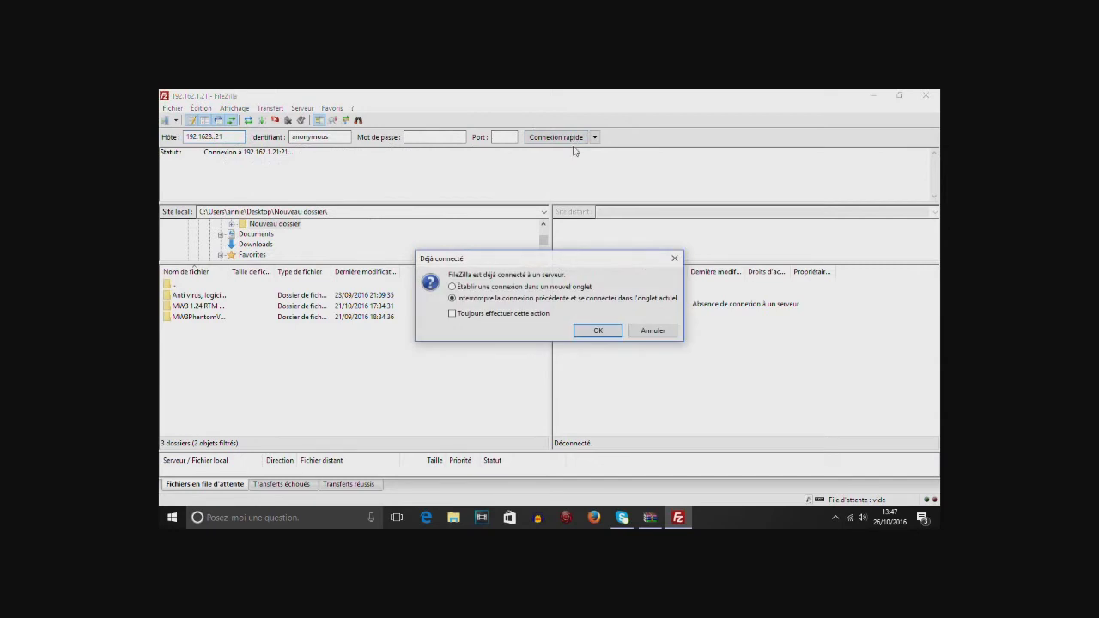
pyautogui.click(650, 331)
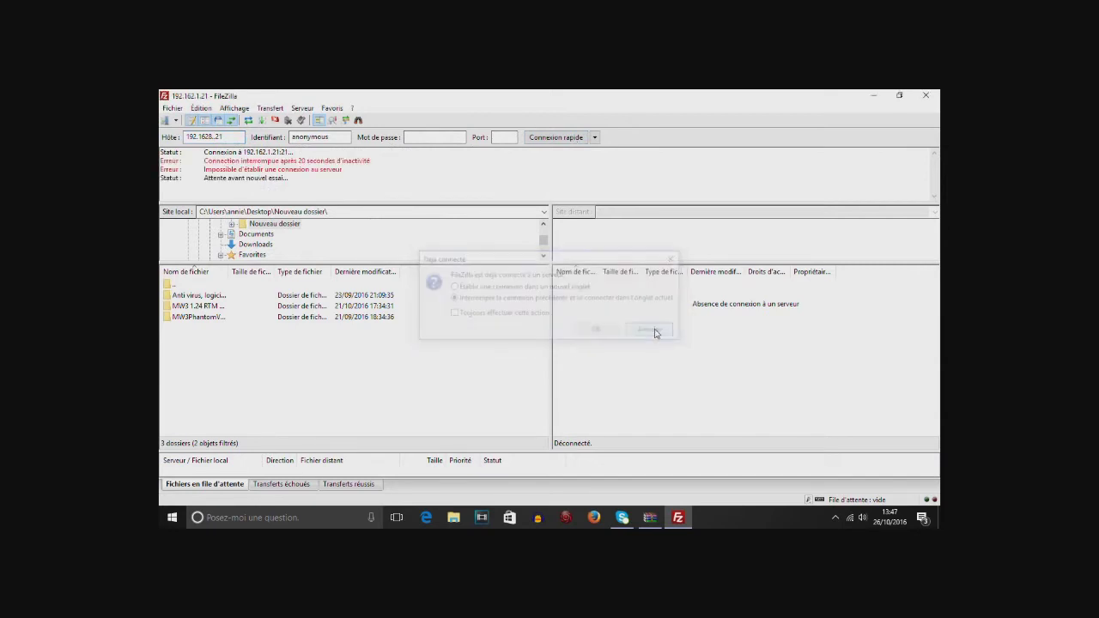
pyautogui.click(926, 95)
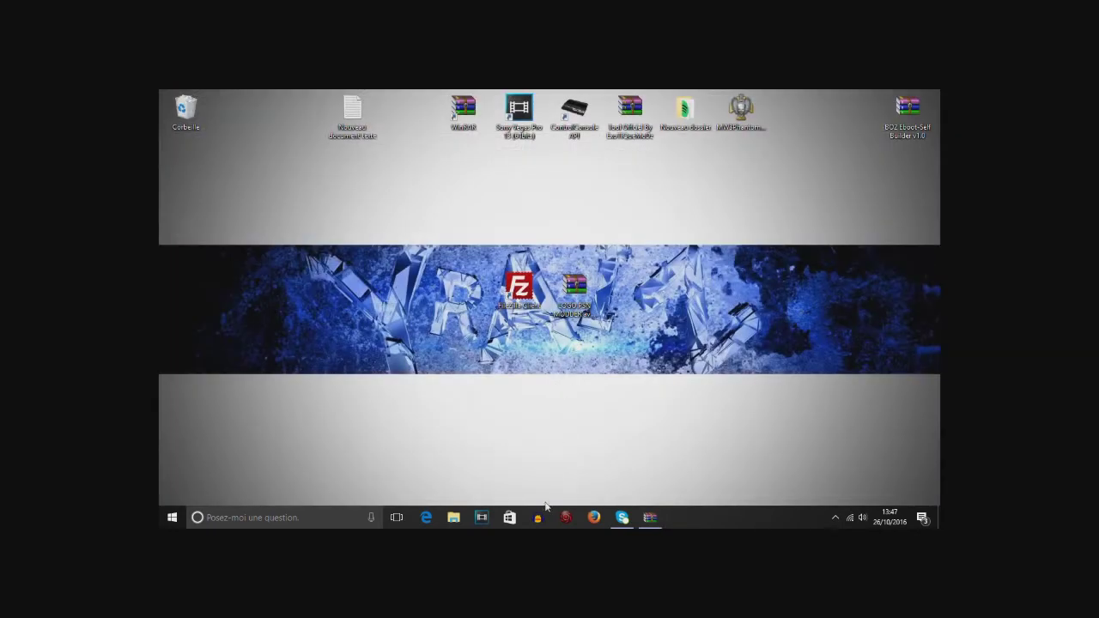
# - Connect FileZilla to host 192.168.1.21 as anonymous and open the remote folder /dev_blind/vsh/resource
pyautogui.doubleClick(524, 291)
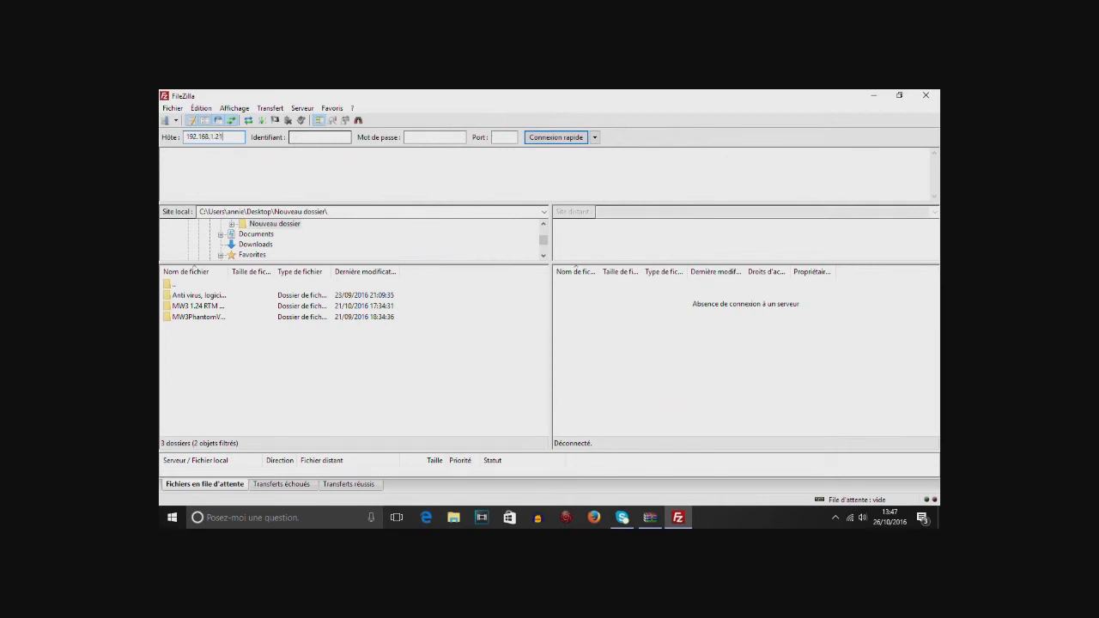
pyautogui.click(550, 139)
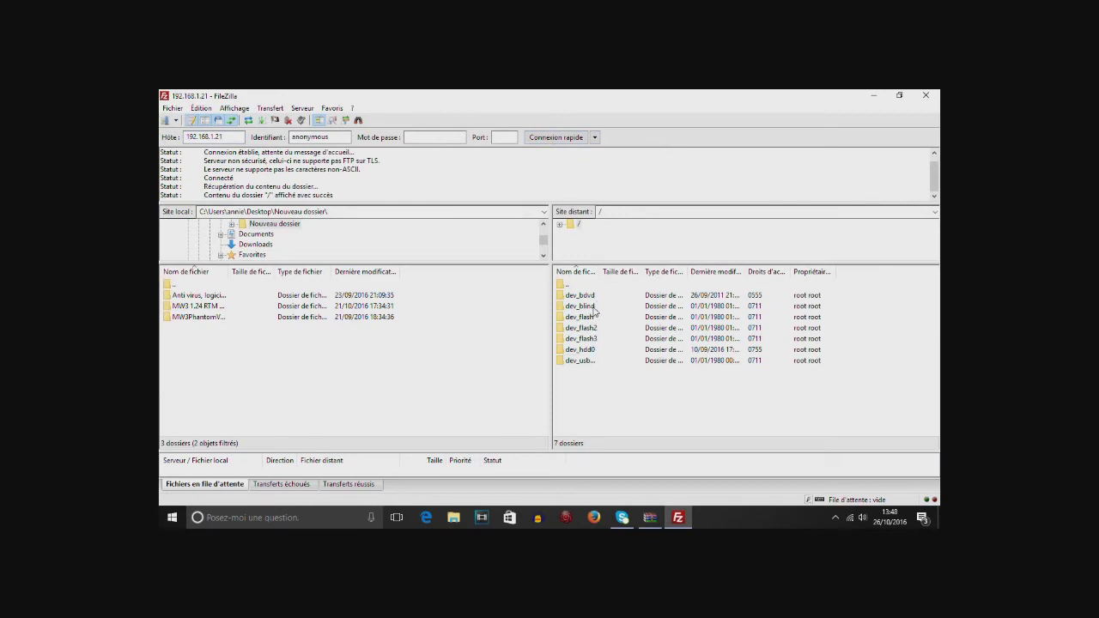
pyautogui.doubleClick(591, 307)
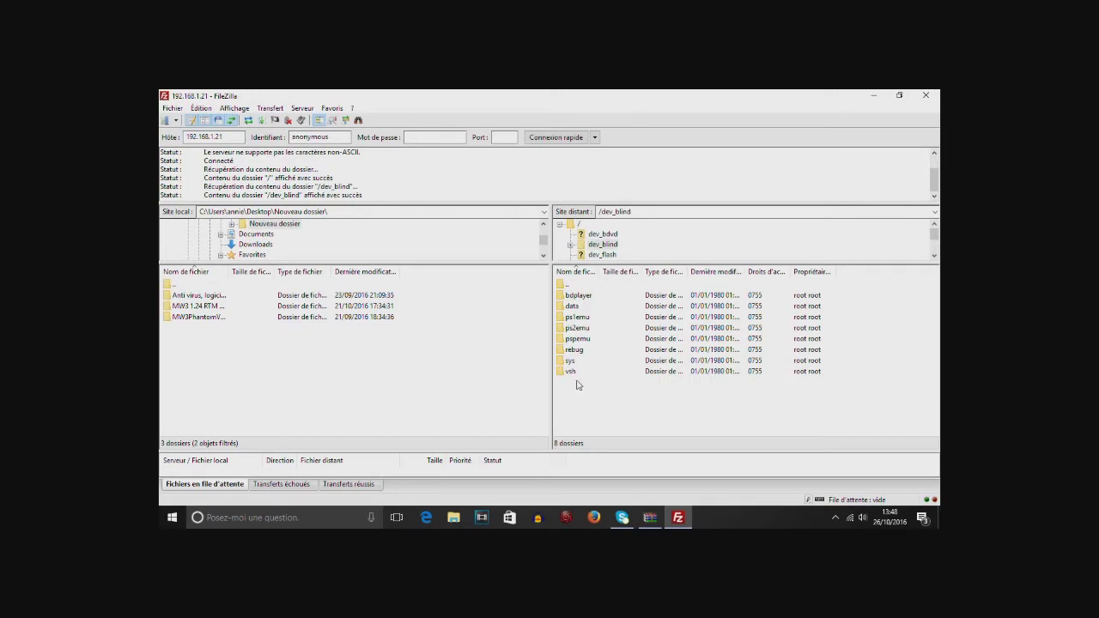
pyautogui.doubleClick(571, 372)
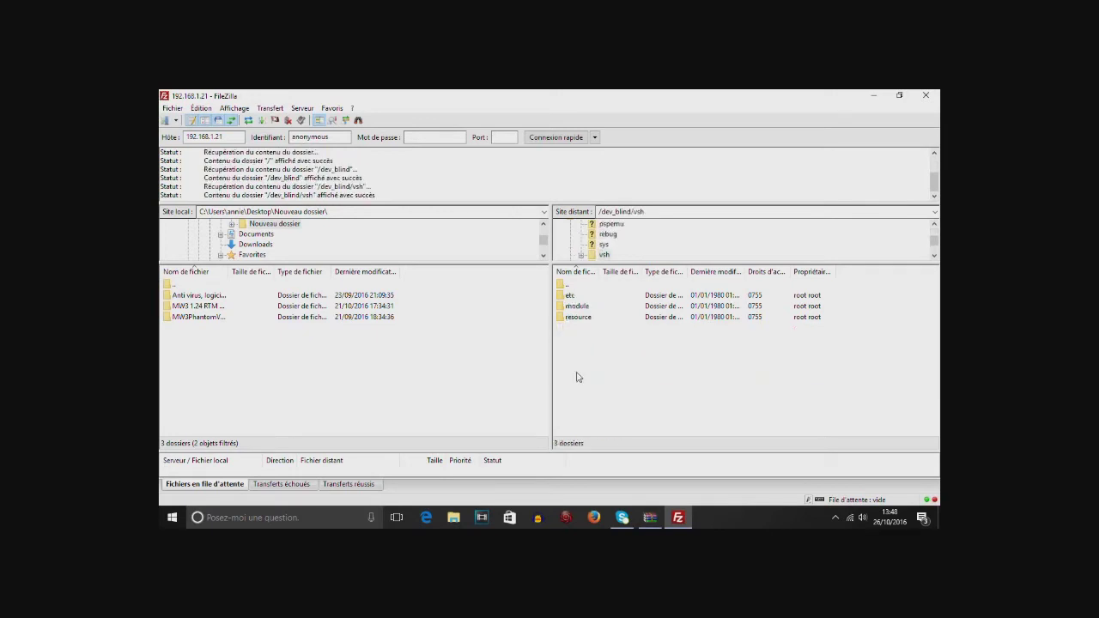
pyautogui.doubleClick(582, 317)
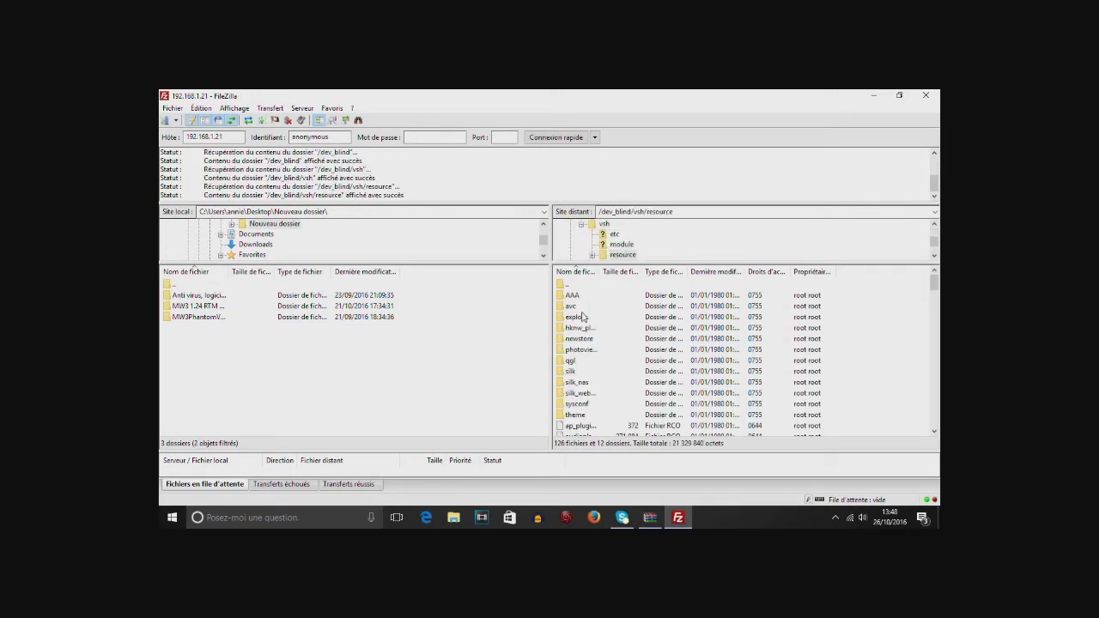
pyautogui.moveTo(934, 283)
pyautogui.mouseDown()
pyautogui.moveTo(934, 344)
pyautogui.moveTo(934, 283)
pyautogui.mouseUp()
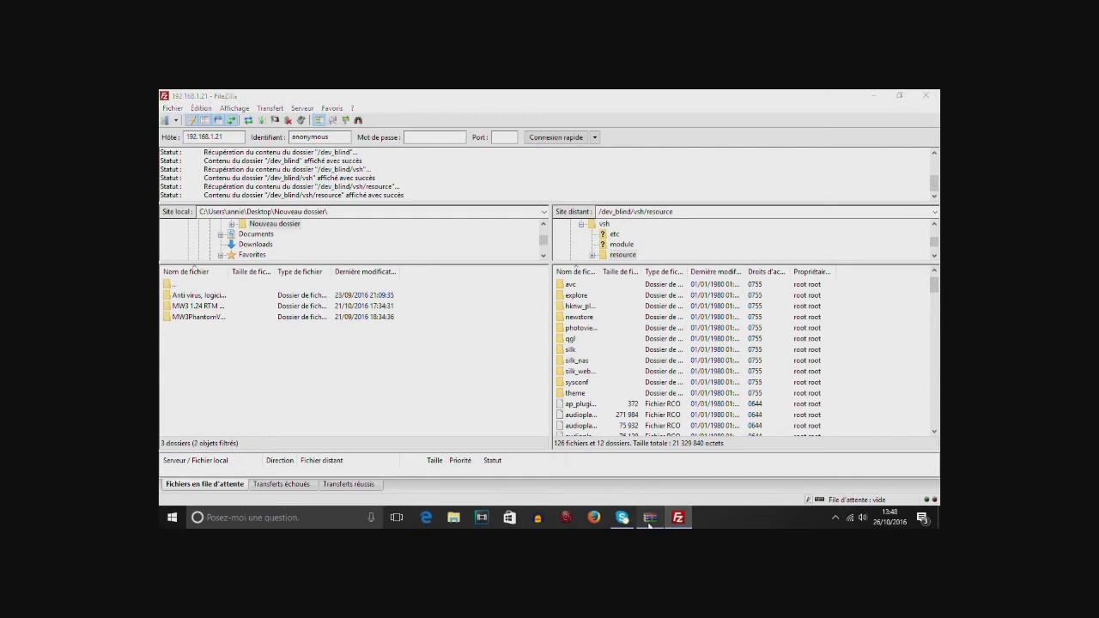
# - Upload xmb_plugin_normal.rco from the WinRAR archive into the remote resource folder, replacing the existing file, and close the archive
pyautogui.click(650, 517)
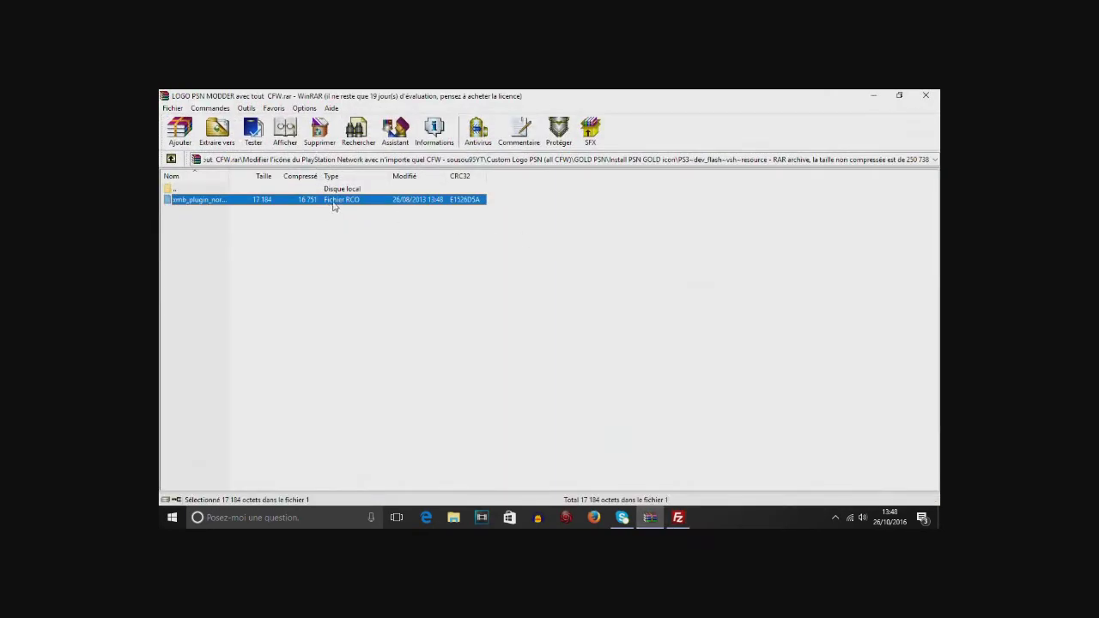
pyautogui.click(899, 95)
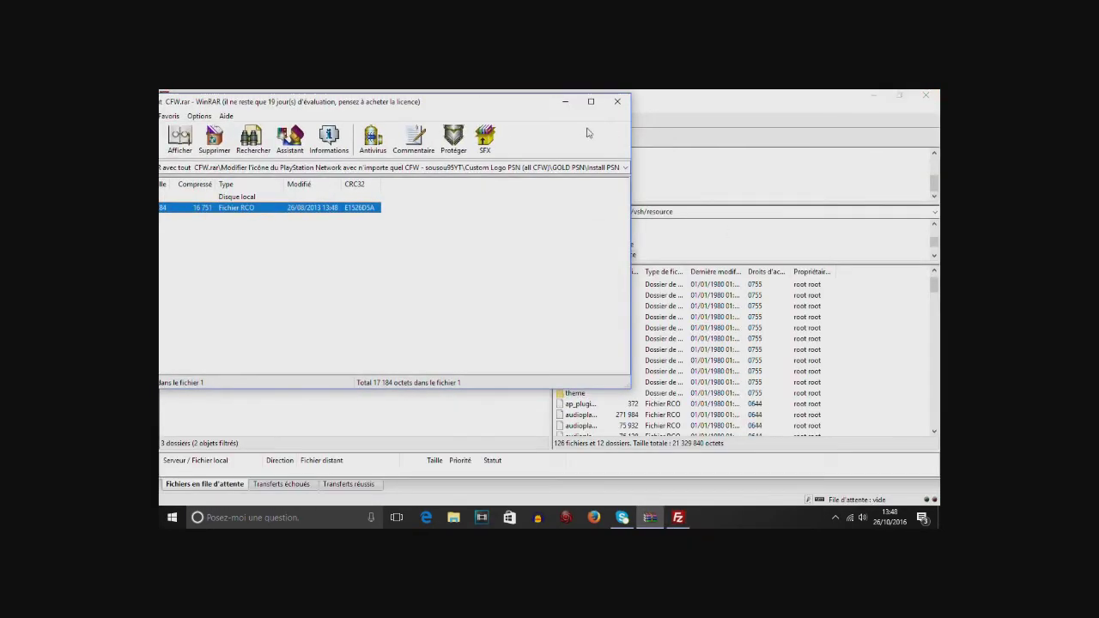
pyautogui.moveTo(890, 354); pyautogui.dragTo(893, 353)
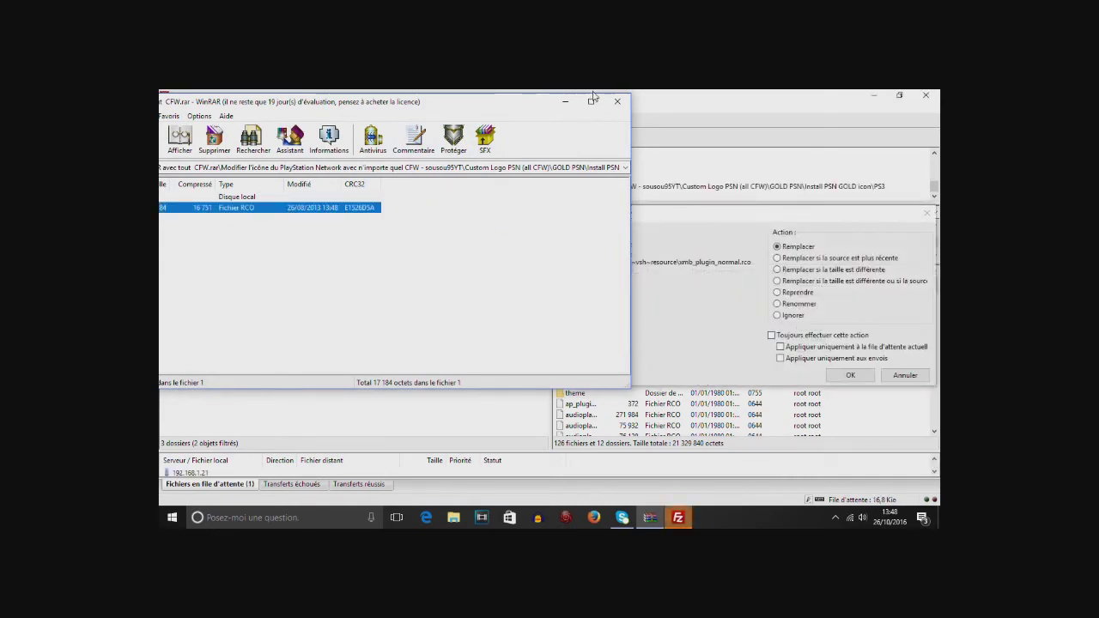
pyautogui.click(616, 102)
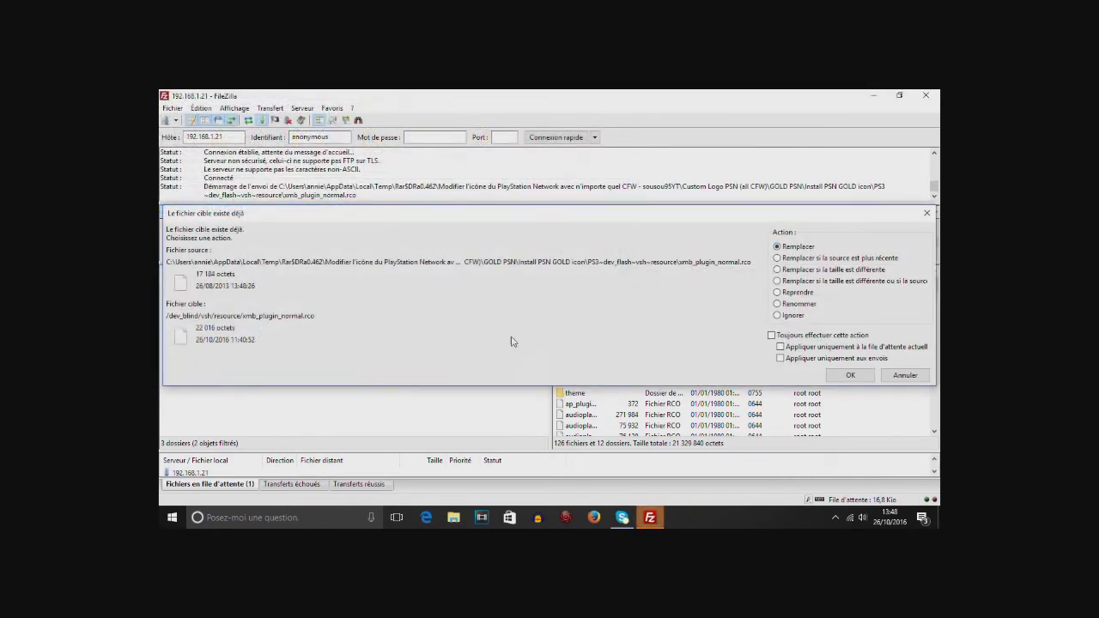
pyautogui.click(850, 375)
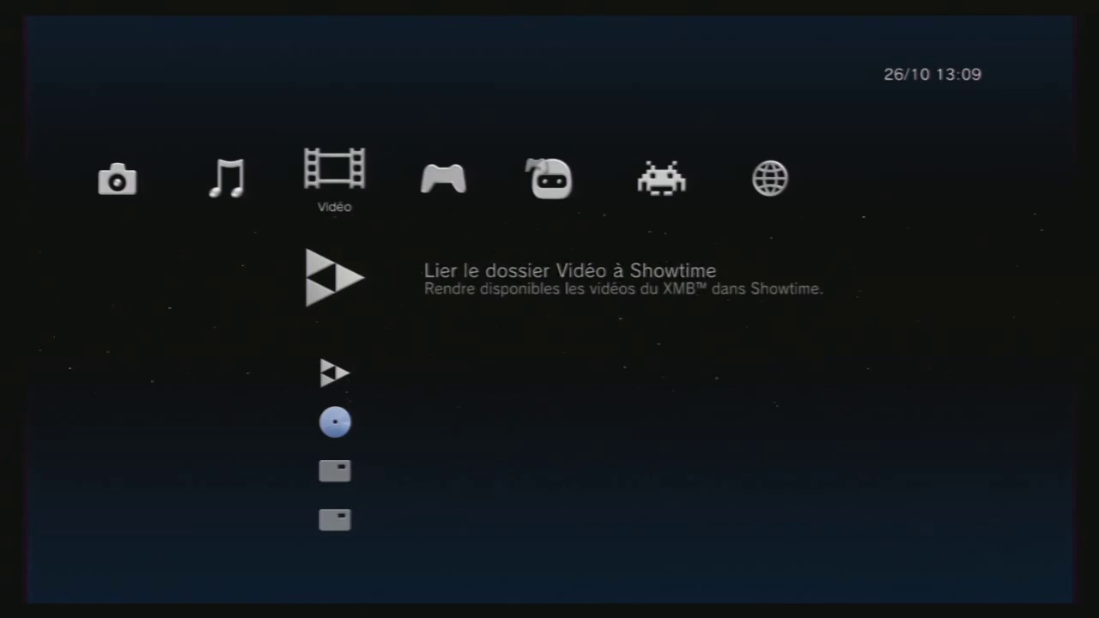
# - Back on the PS3, go to the mmCM category and run the entry that closes mmCM
pyautogui.press('Right')
pyautogui.press('Up')
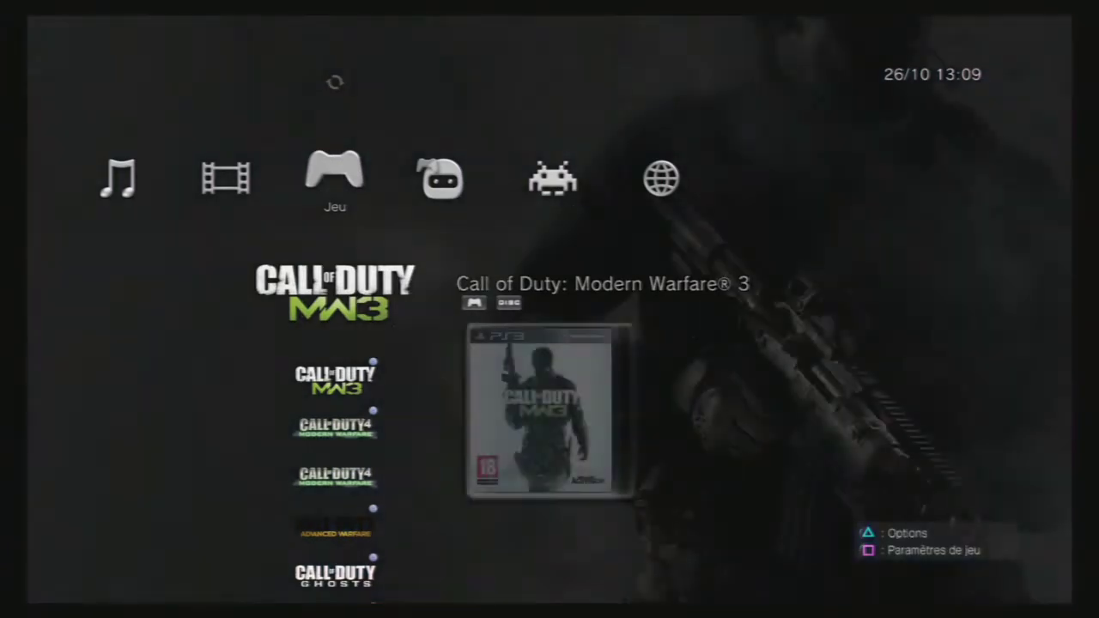
pyautogui.press('Left')
pyautogui.press('Left')
pyautogui.press('Left')
pyautogui.press('Left')
pyautogui.press('Left')
pyautogui.press('Down')
pyautogui.press('Down')
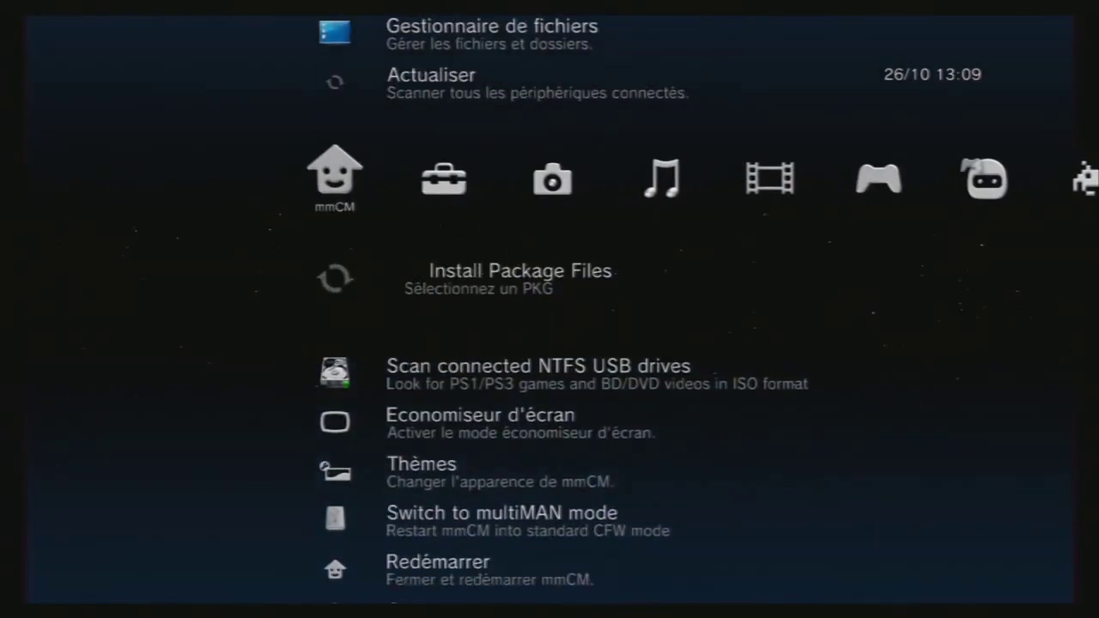
pyautogui.press('Down')
pyautogui.press('Down')
pyautogui.press('Down')
pyautogui.press('Down')
pyautogui.press('Down')
pyautogui.press('Down')
pyautogui.press('Down')
pyautogui.press('Down')
pyautogui.press('Up')
pyautogui.press('Up')
pyautogui.press('Return')
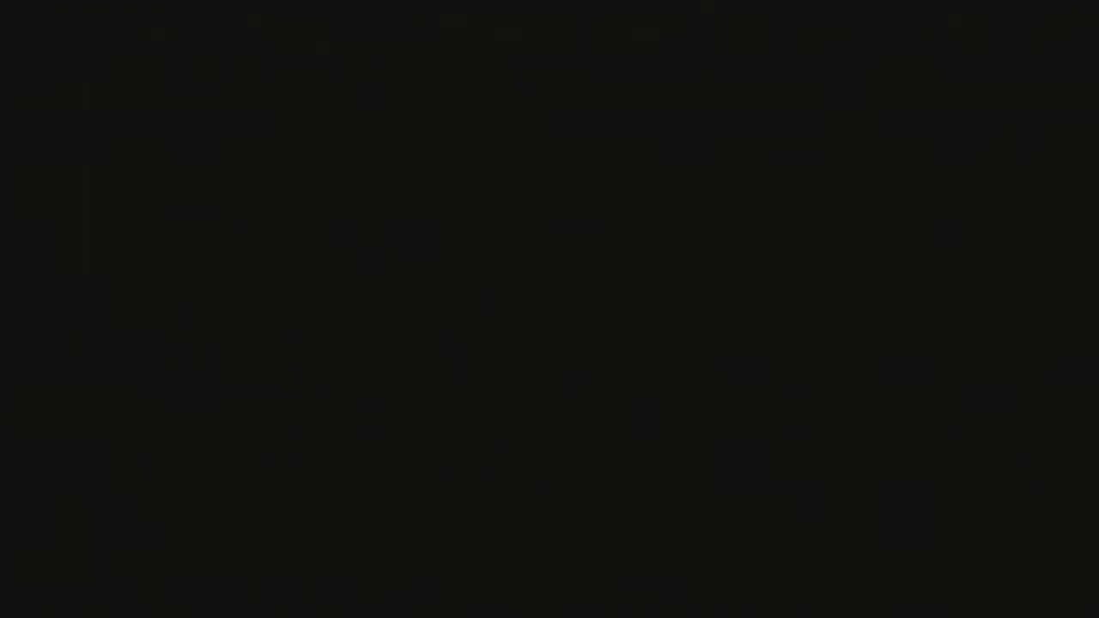